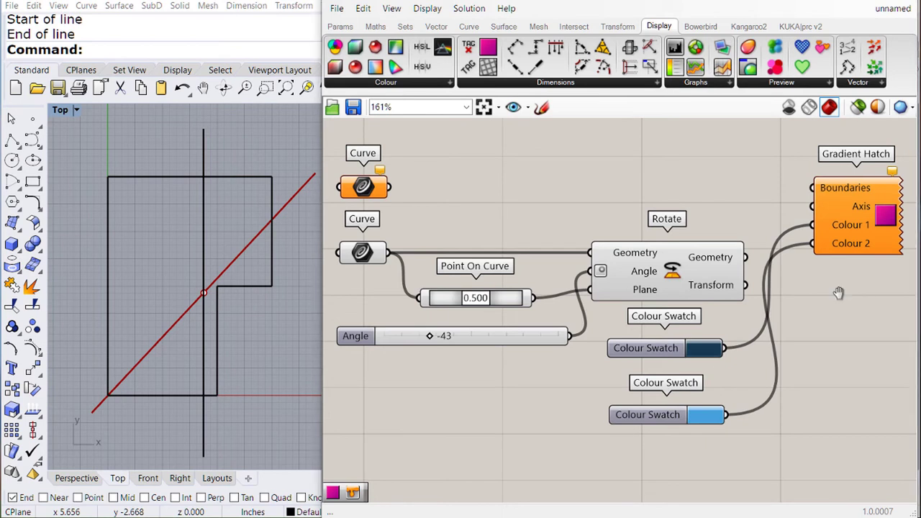
Zoom in on the Gradient Hatch component, show its toolbar location, then view the whole definition
right_drag(839, 290, 636, 326)
scroll(644, 264, up, 5)
right_drag(644, 264, 628, 371)
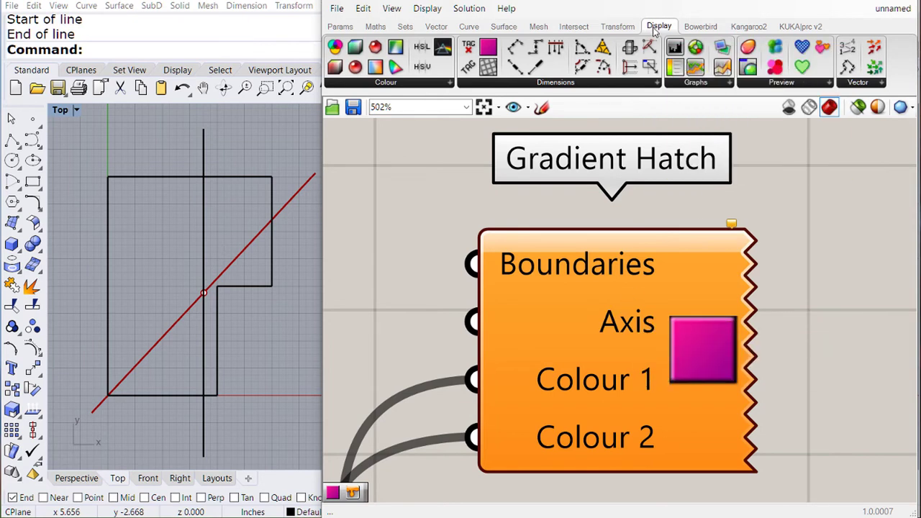
click(561, 85)
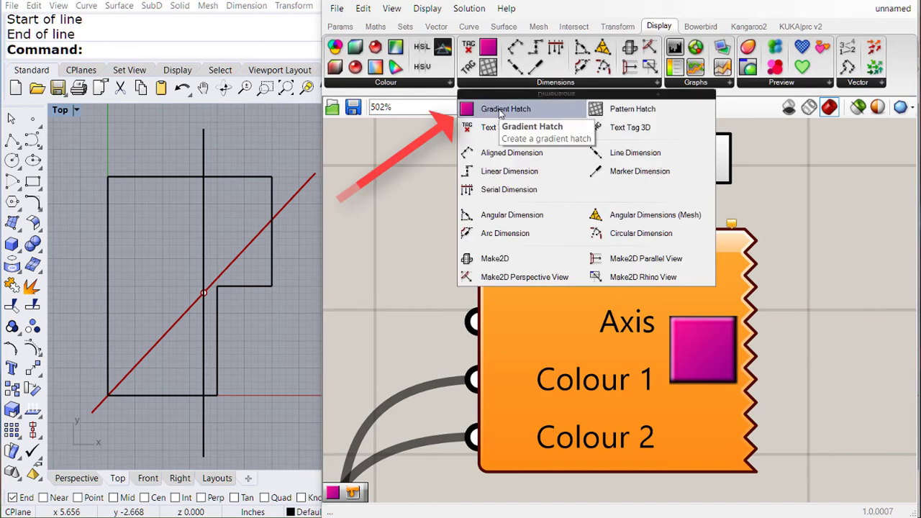
scroll(836, 205, down, 5)
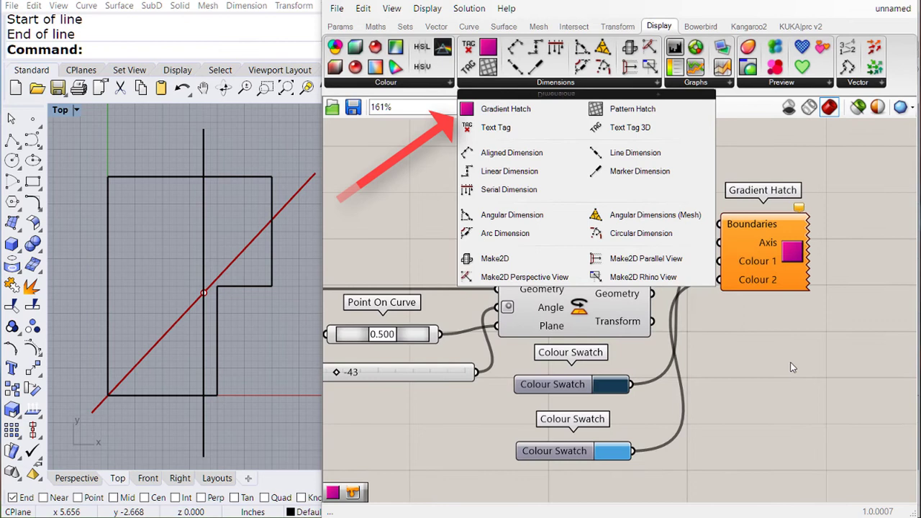
right_drag(672, 367, 768, 325)
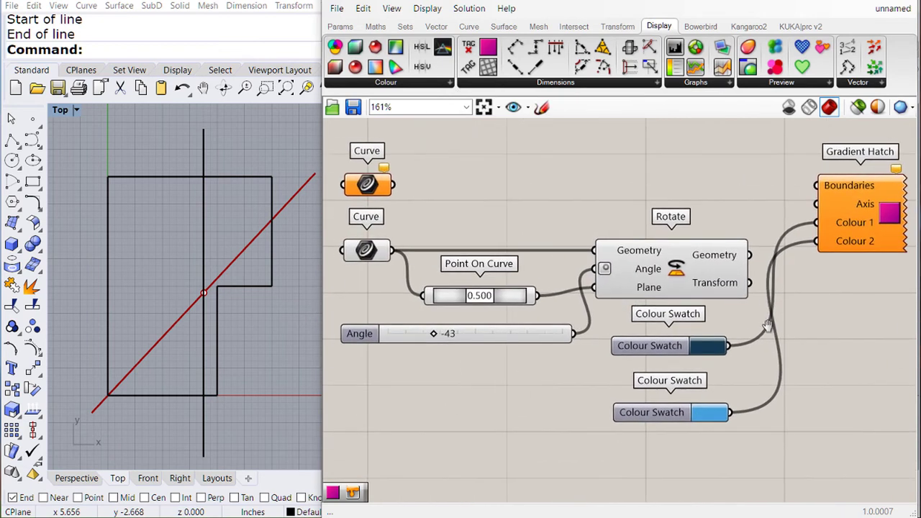
Reference the stepped rectangle outline in the top Curve parameter and wire it to Boundaries
click(366, 185)
click(338, 27)
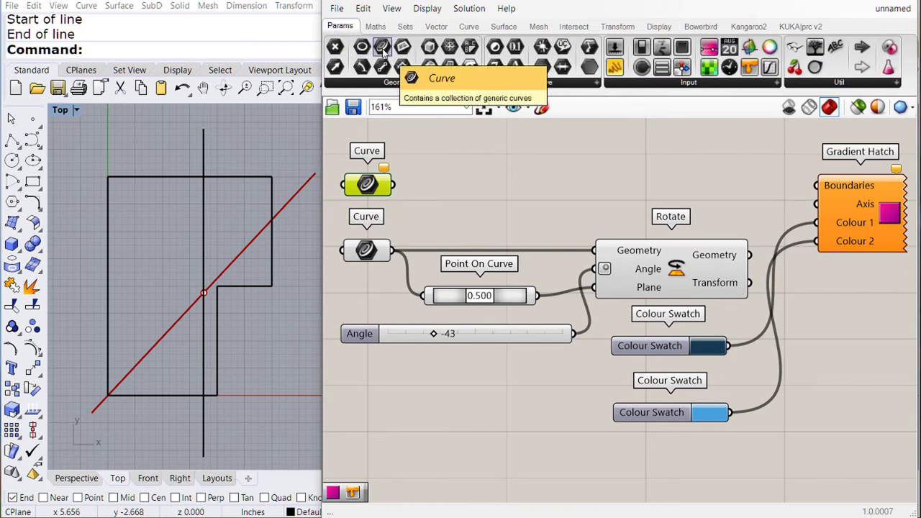
right_click(367, 186)
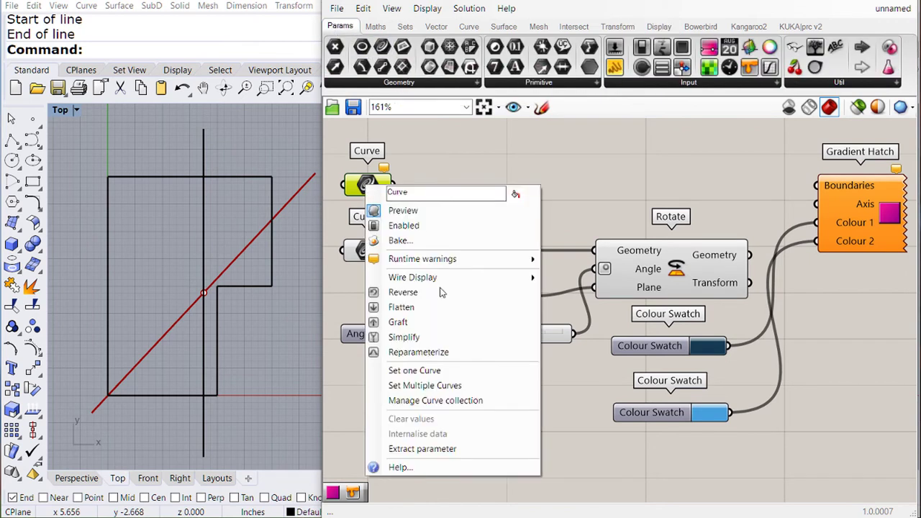
click(423, 371)
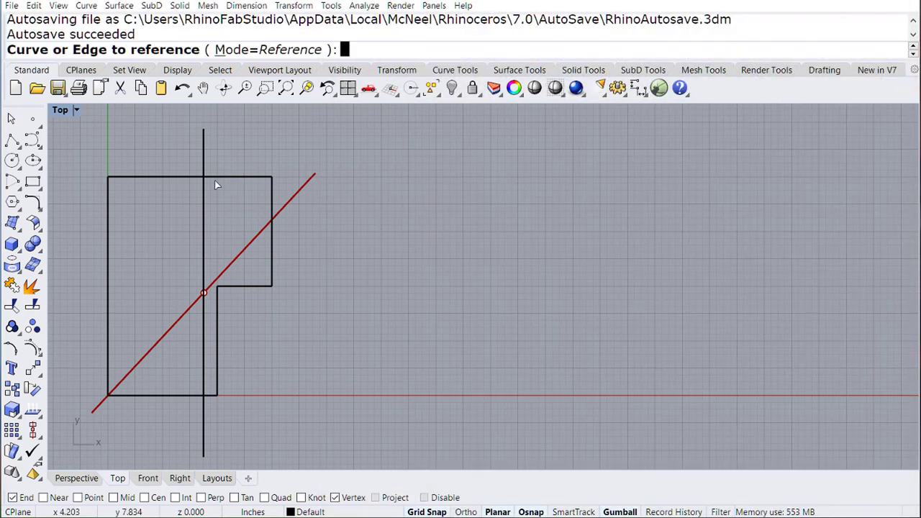
click(158, 177)
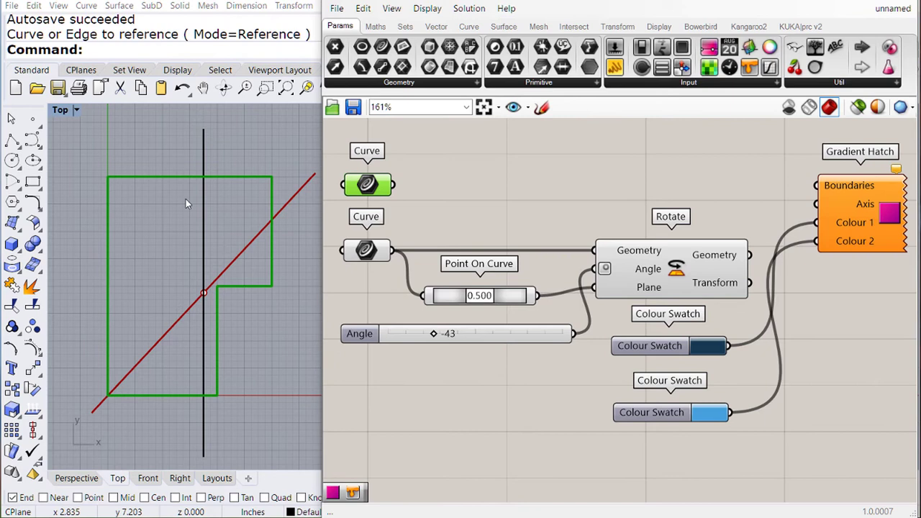
drag(398, 192, 825, 193)
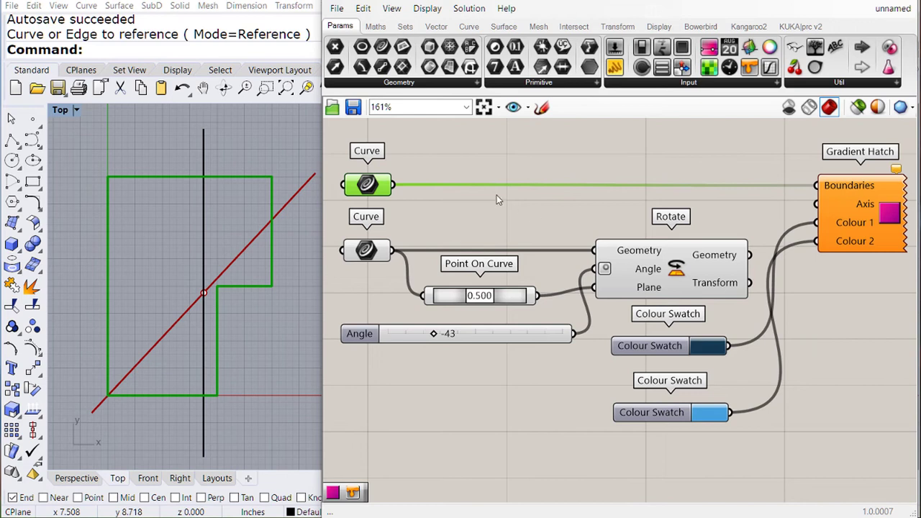
click(424, 229)
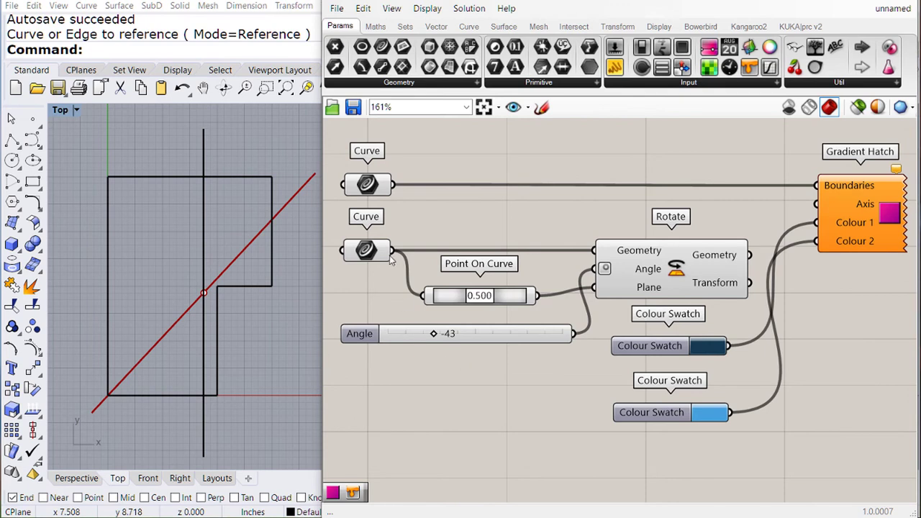
Reference the vertical line in the AXIS Curve parameter with Set one Curve
click(368, 249)
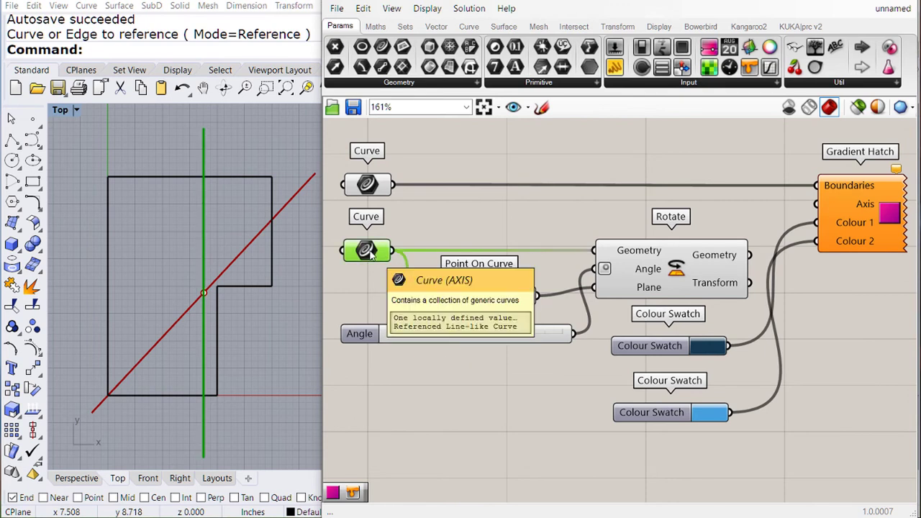
right_click(369, 249)
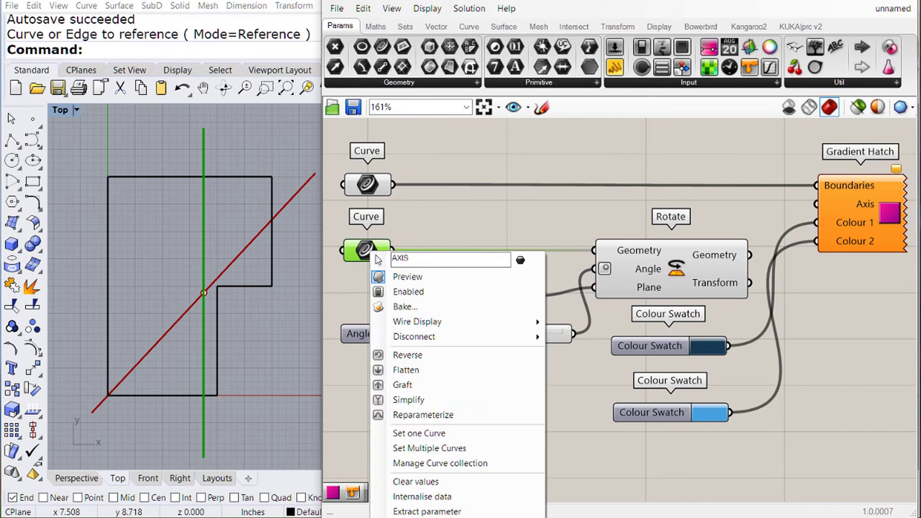
click(412, 436)
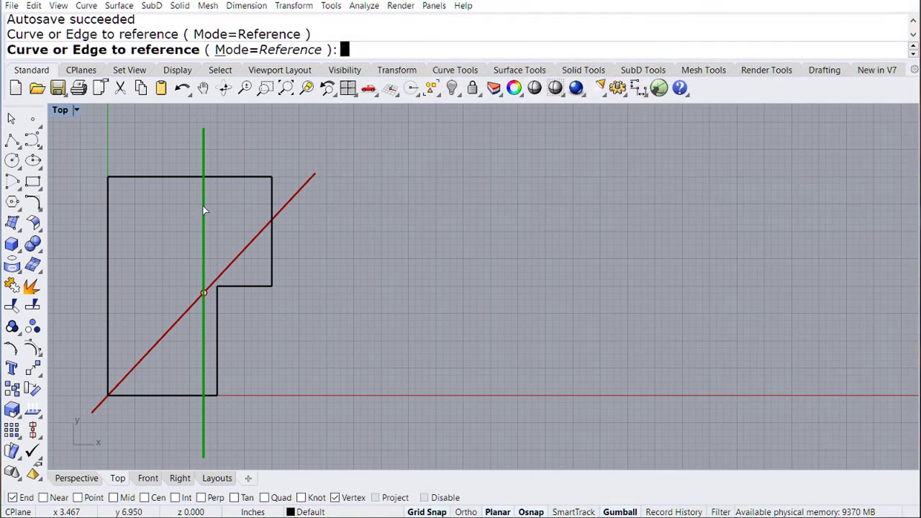
click(203, 208)
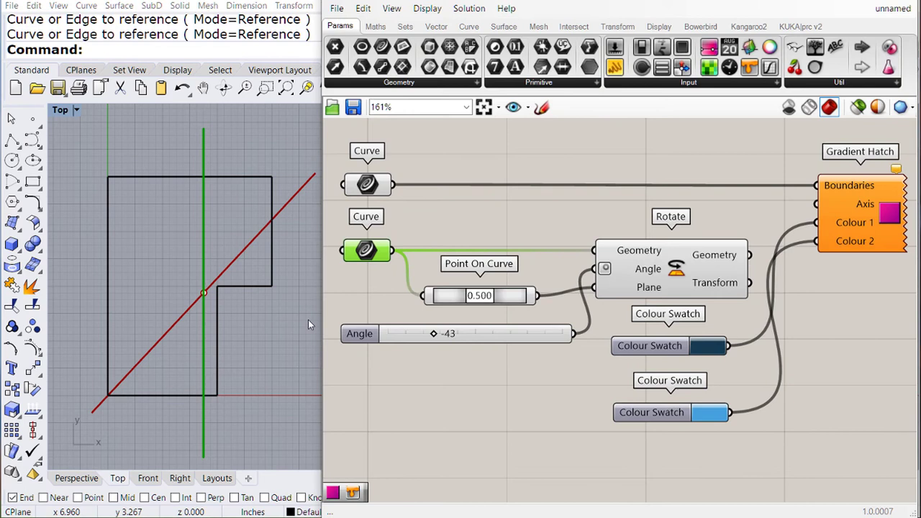
Shift the vertical axis line left inside the outline and set the Angle slider to -26
click(204, 230)
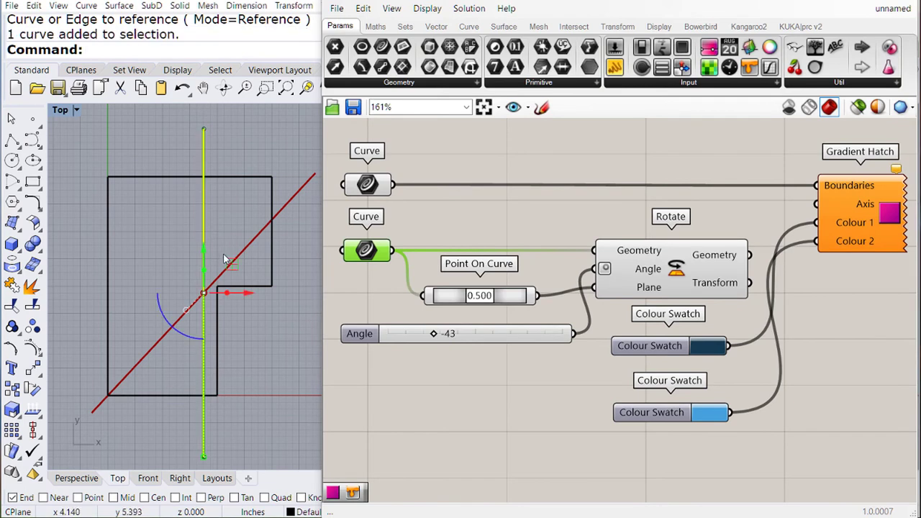
drag(231, 266, 165, 267)
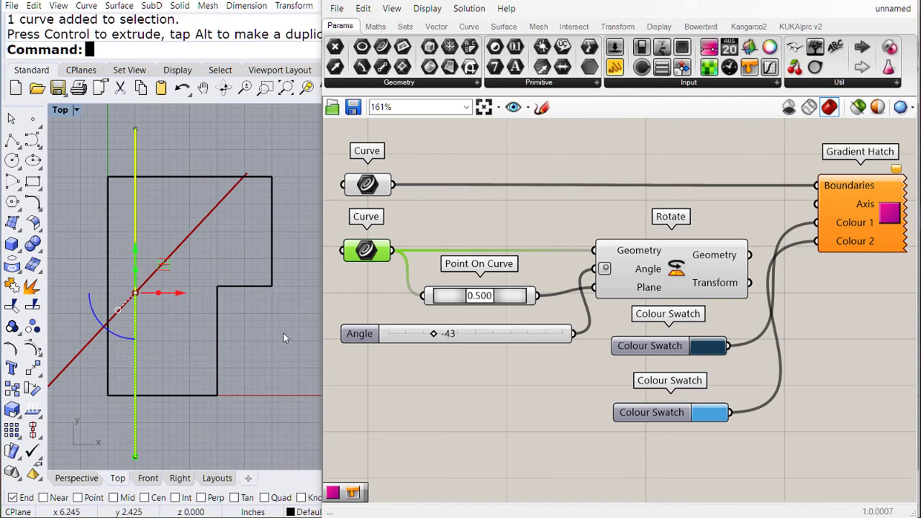
click(284, 331)
mouse_move(437, 333)
mouse_down()
mouse_move(524, 336)
mouse_move(427, 333)
mouse_move(487, 331)
mouse_move(451, 333)
mouse_up()
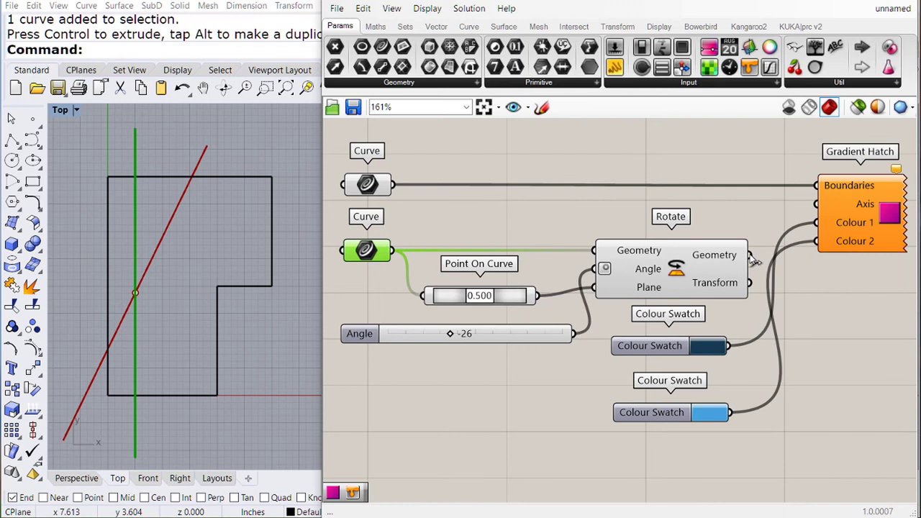
Wire the rotated line into the Axis input, lighten the first swatch to white, and set Angle to -49
mouse_move(753, 259)
mouse_down()
mouse_move(763, 213)
mouse_move(811, 210)
mouse_up()
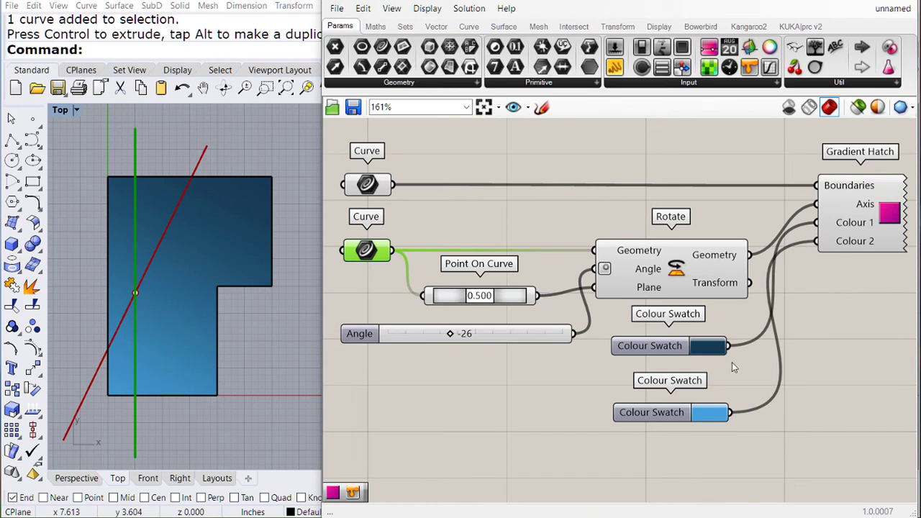
click(709, 350)
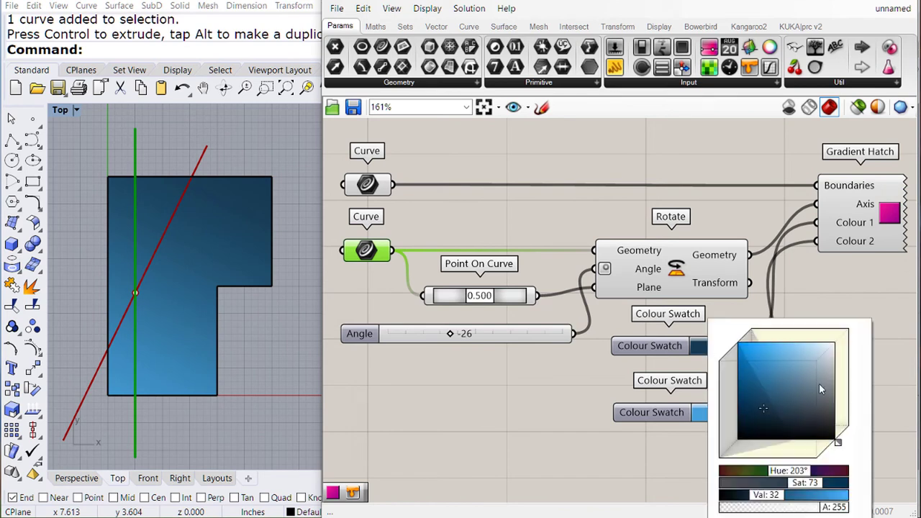
mouse_move(766, 406)
mouse_down()
mouse_move(824, 379)
mouse_move(851, 349)
mouse_up()
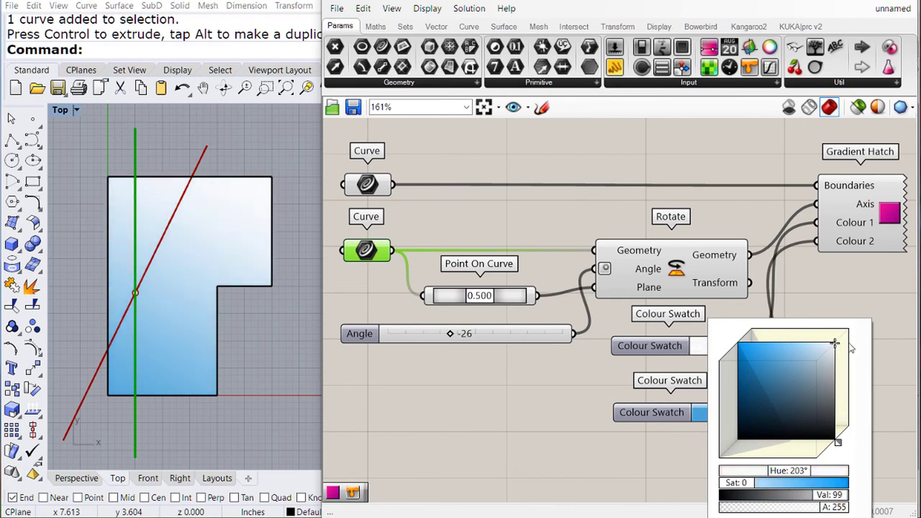
click(840, 291)
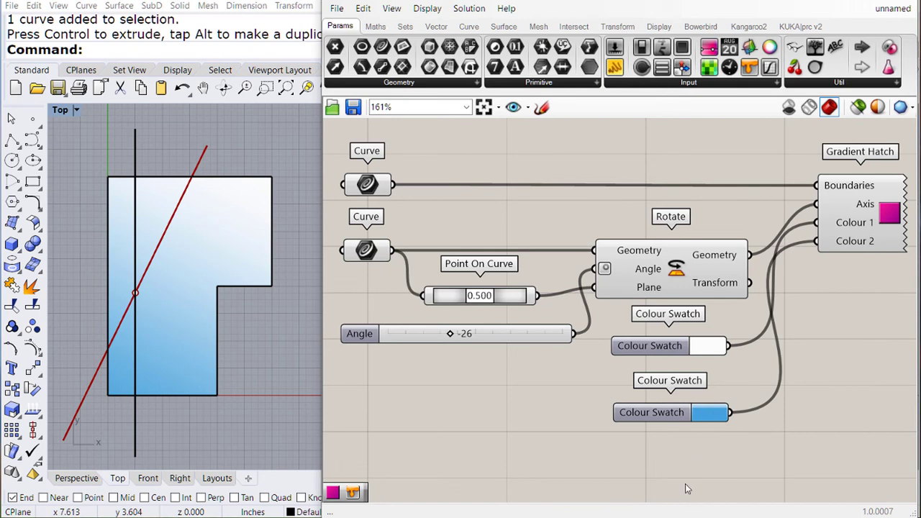
drag(451, 334, 429, 345)
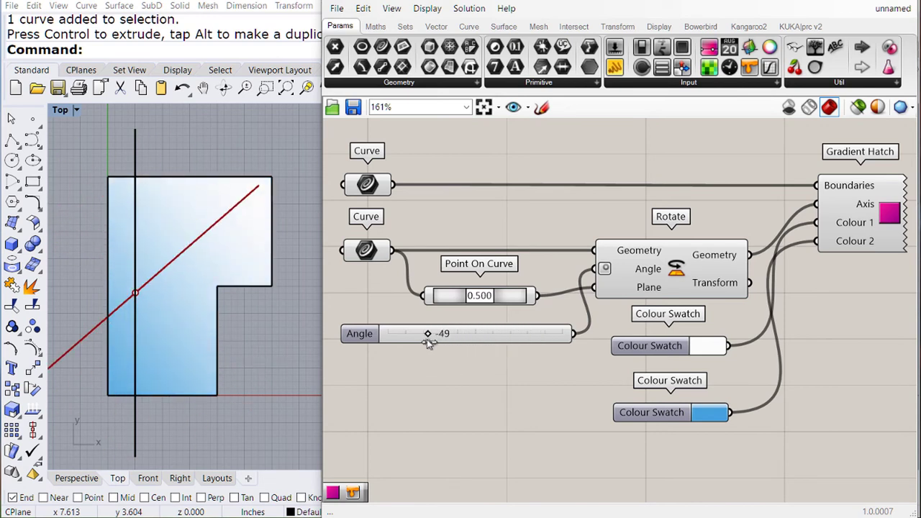
Move the axis line right, stretch the outline's right edge rightward, and pull its top-left corner up-left
click(135, 246)
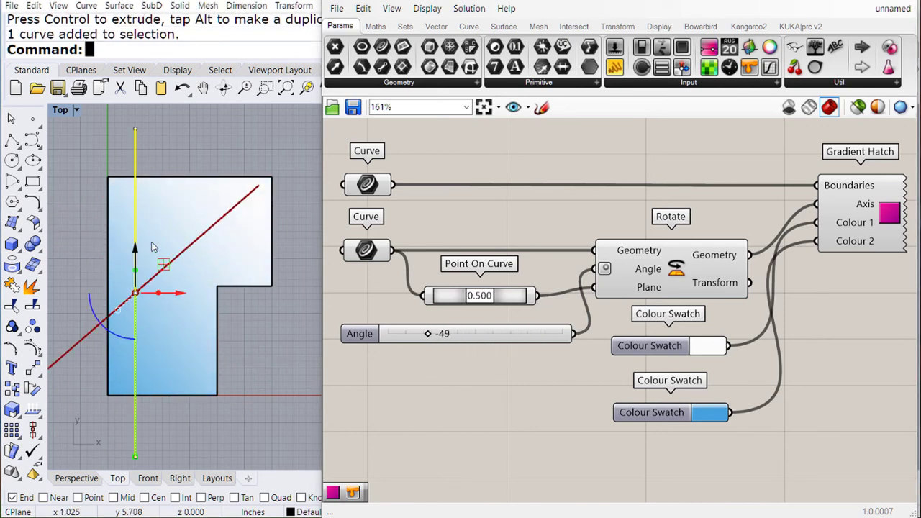
drag(163, 264, 231, 269)
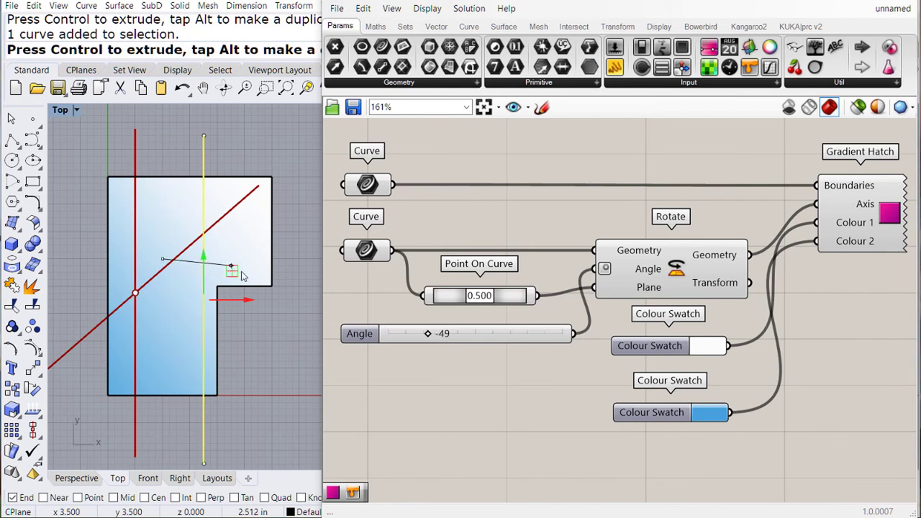
drag(261, 152, 286, 310)
click(272, 282)
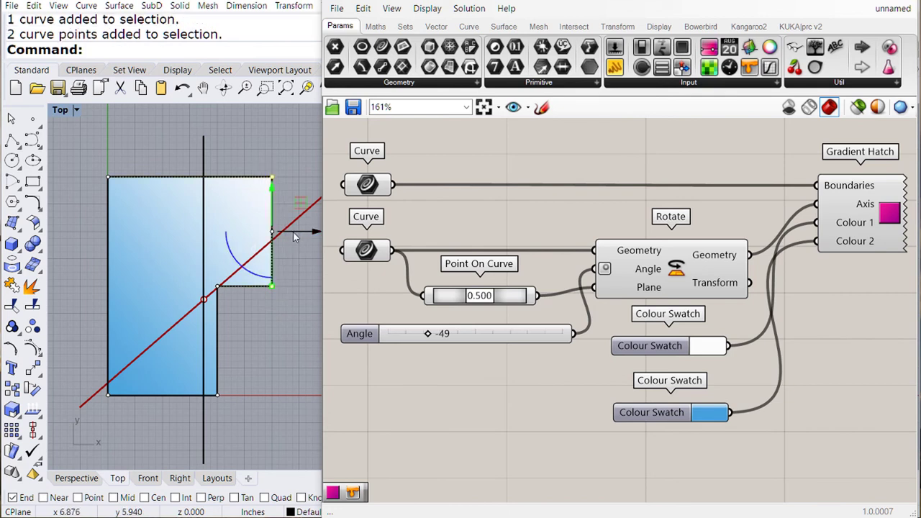
drag(292, 232, 312, 252)
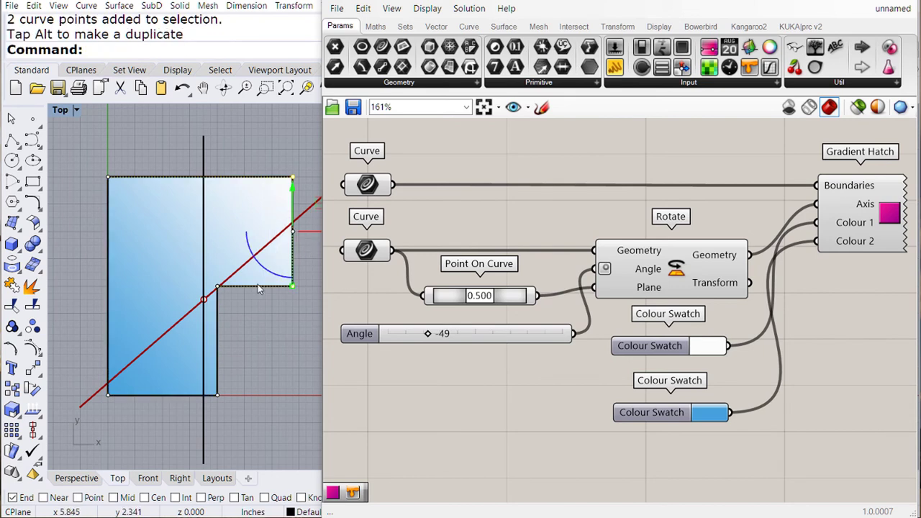
click(108, 178)
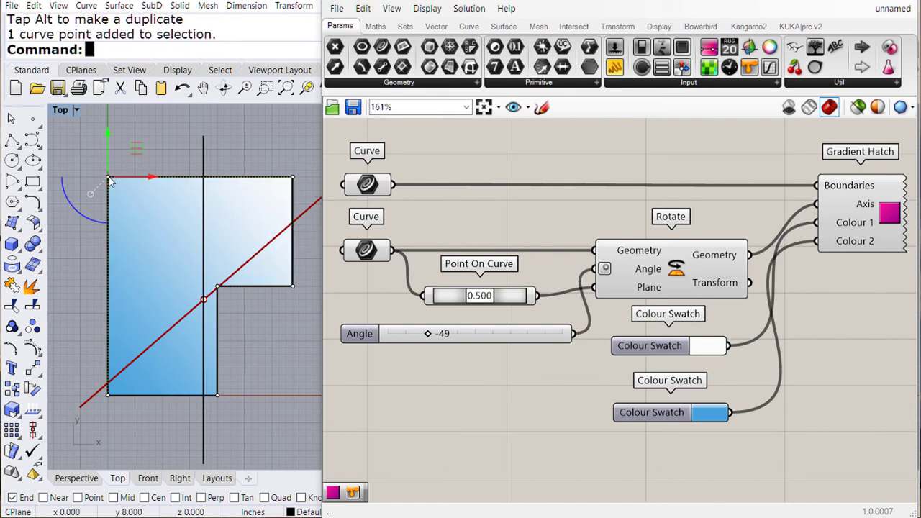
drag(134, 149, 101, 122)
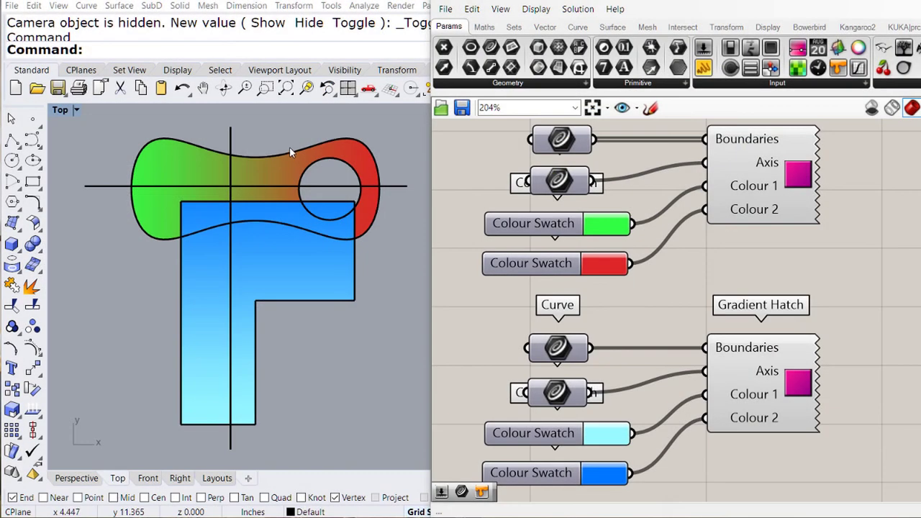
Select the wavy outline and circular hole, tweak the green swatch, and shift the red swatch's hue to crimson
click(288, 152)
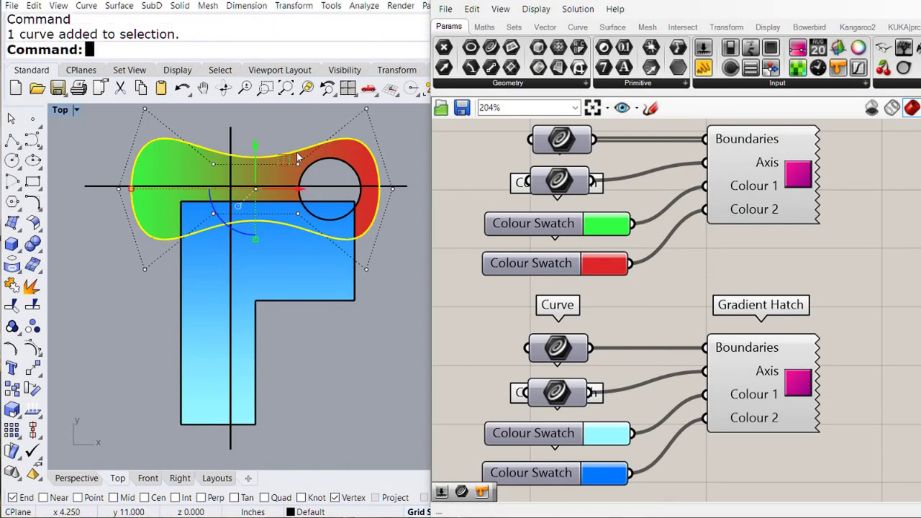
click(333, 159)
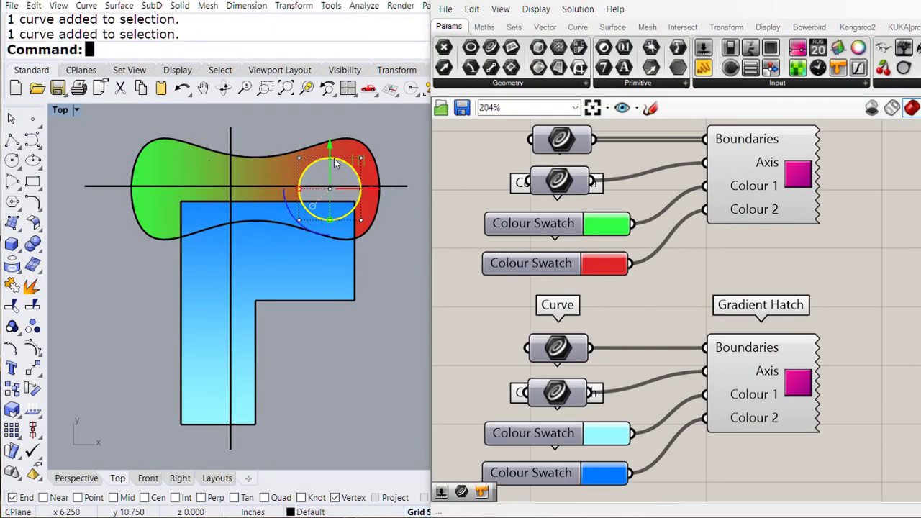
click(610, 229)
mouse_move(651, 265)
mouse_down()
mouse_move(709, 285)
mouse_move(729, 278)
mouse_move(728, 268)
mouse_move(719, 331)
mouse_move(661, 309)
mouse_move(646, 278)
mouse_move(652, 262)
mouse_up()
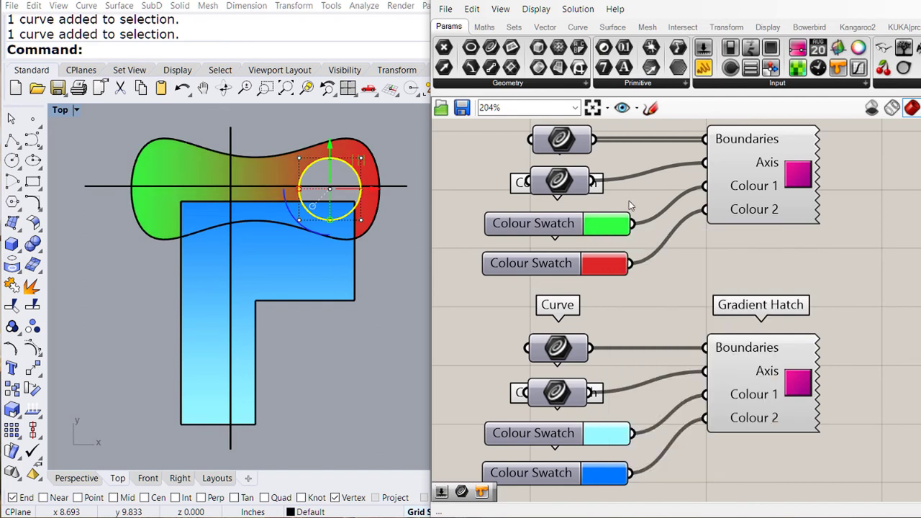
click(603, 265)
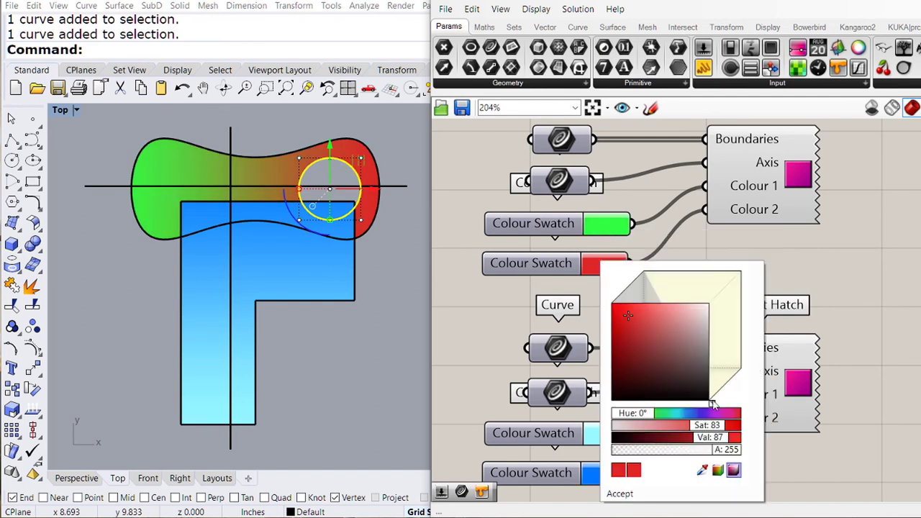
drag(712, 405, 752, 382)
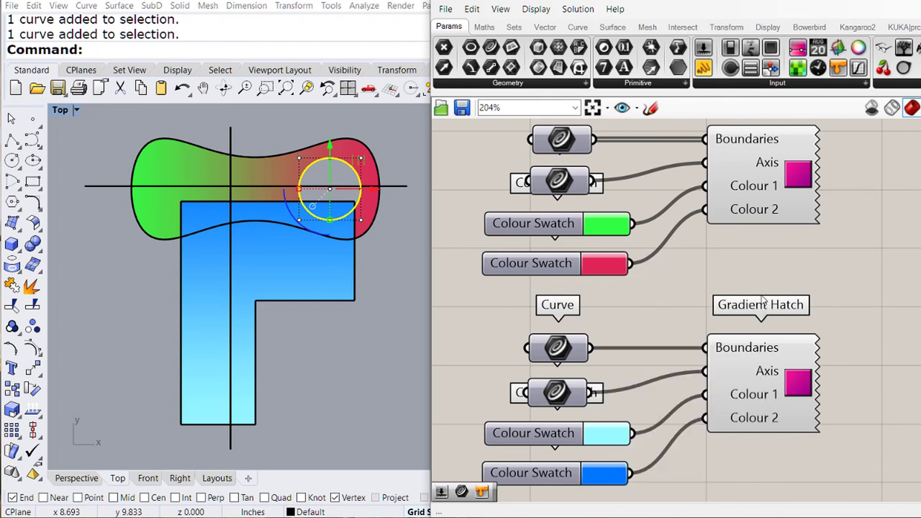
Lower the blue swatch's alpha so the L shape's blue gradient end turns translucent
mouse_move(652, 421)
right_down()
mouse_move(669, 378)
mouse_move(690, 252)
right_up()
scroll(690, 252, up, 4)
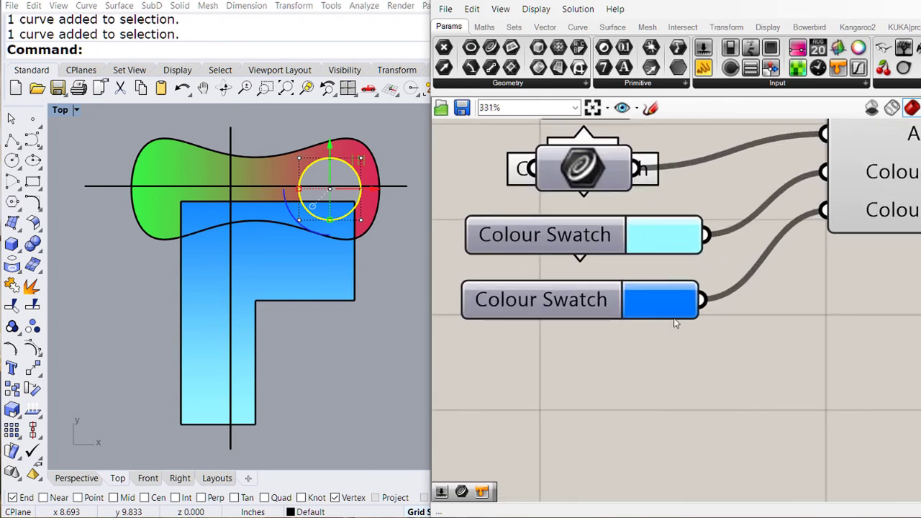
click(277, 299)
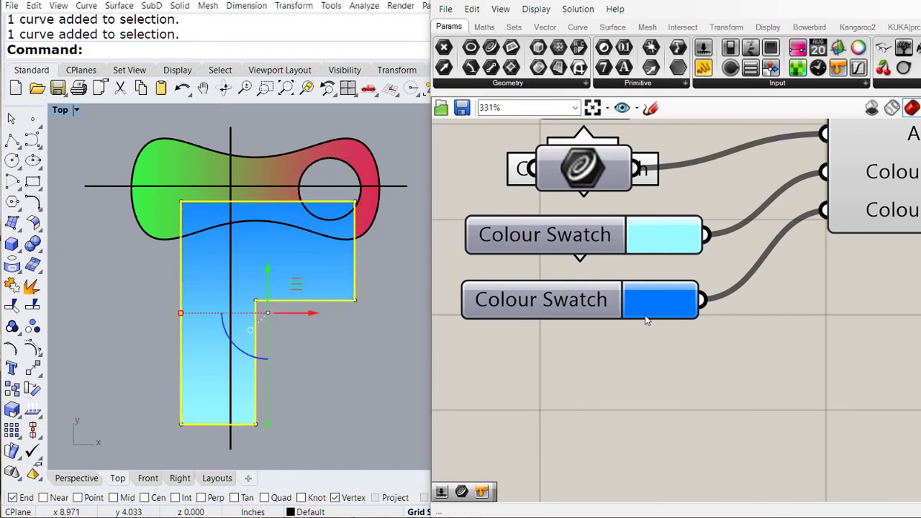
click(647, 315)
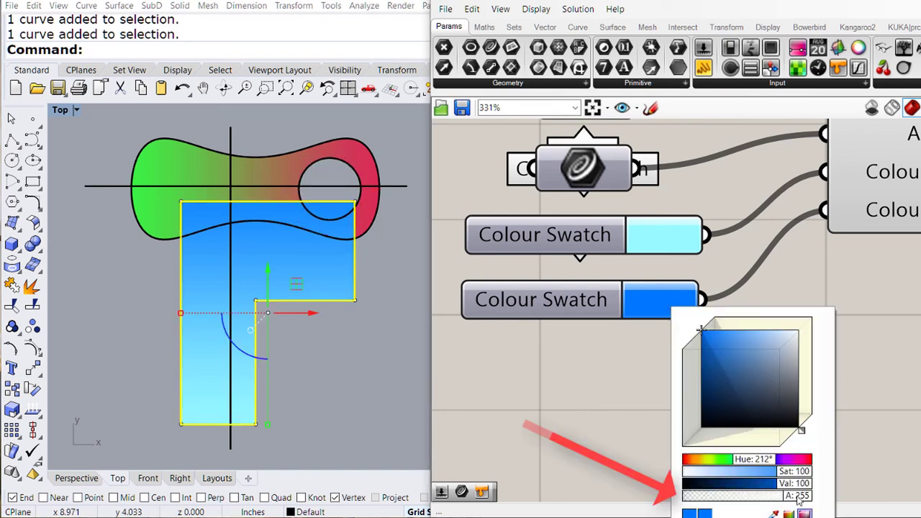
drag(799, 500, 706, 501)
Rotate the L-shaped outline and move the vertical axis line to the right
right_drag(335, 250, 302, 261)
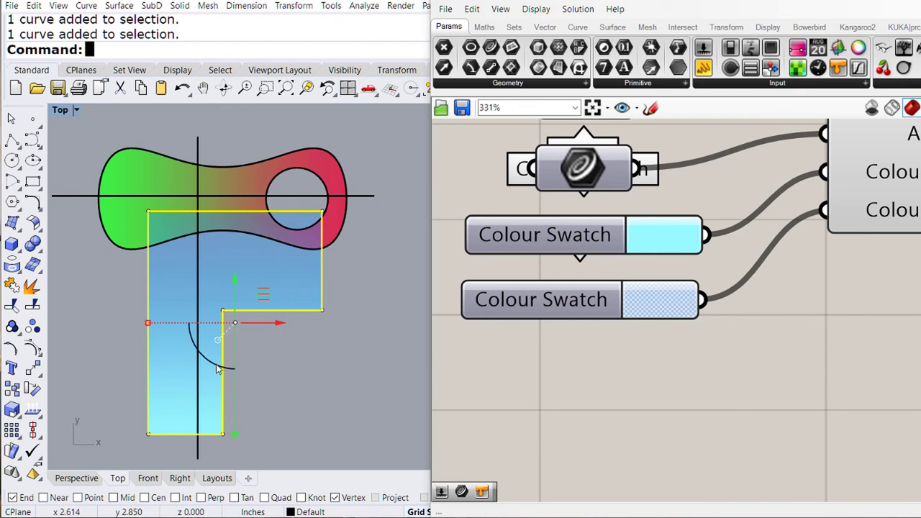
drag(220, 367, 245, 367)
click(305, 350)
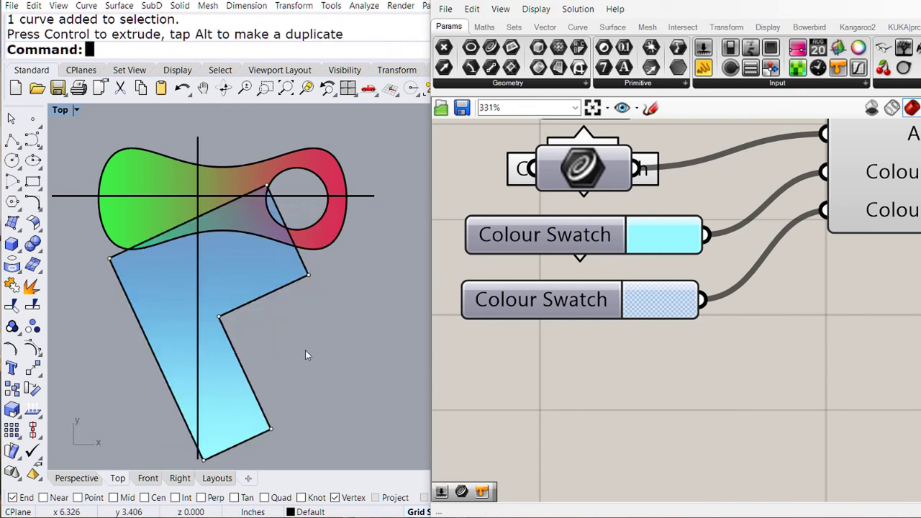
click(195, 278)
drag(244, 300, 303, 305)
Set the first swatch to vivid cyan, then reopen the translucent blue swatch's colour settings
click(662, 233)
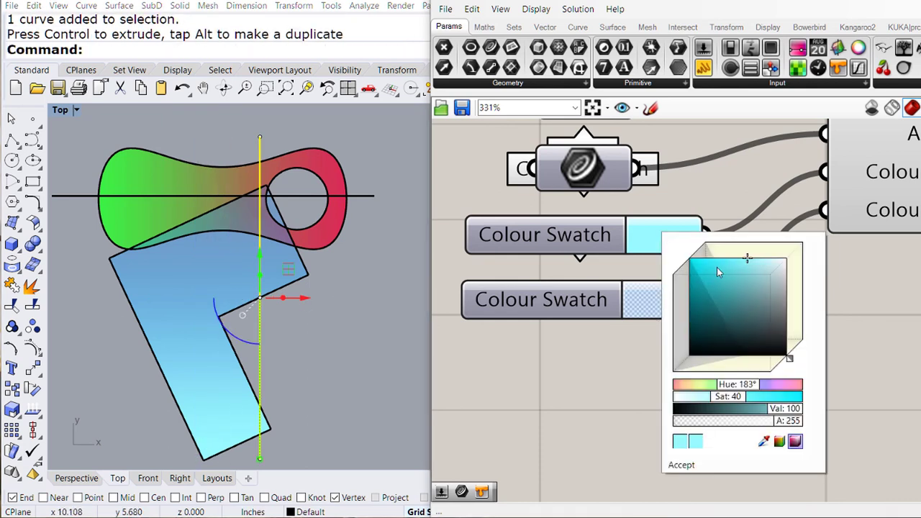
click(738, 267)
drag(737, 268, 688, 258)
click(618, 342)
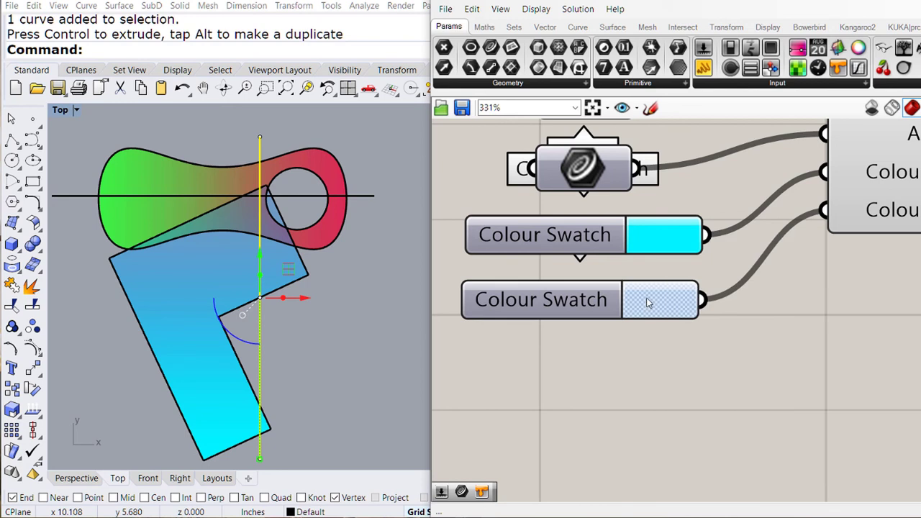
right_drag(679, 373, 673, 284)
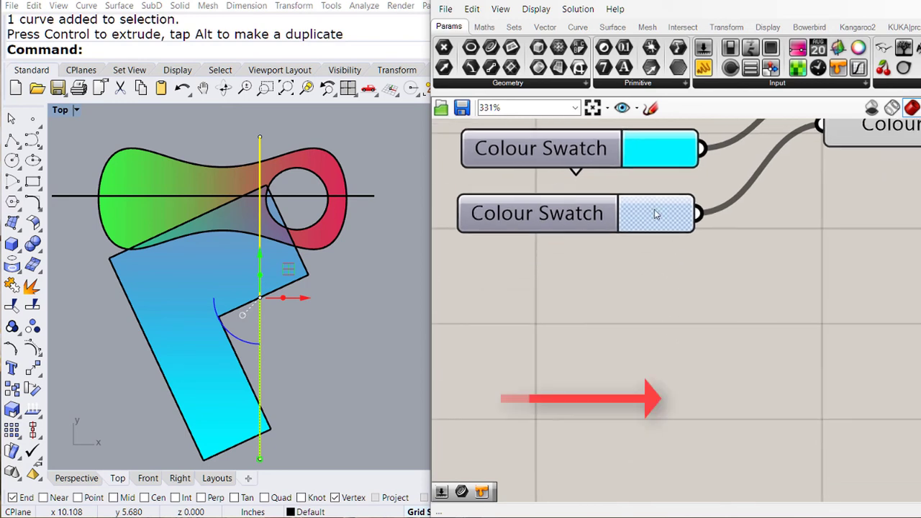
click(654, 213)
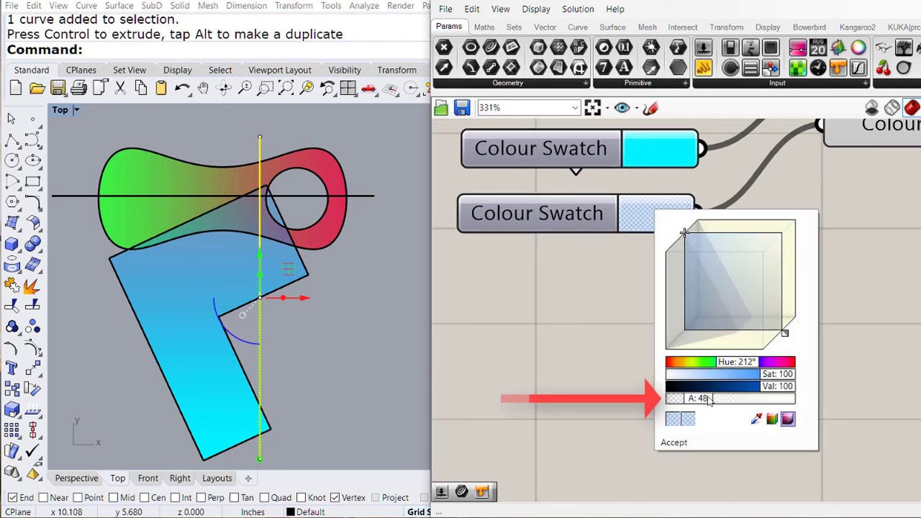